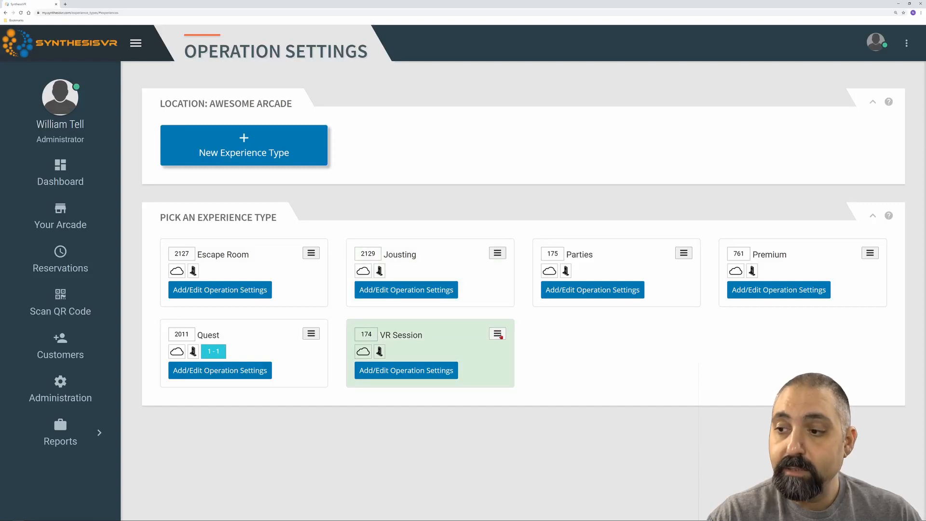
View the management options available for the VR Session experience type.
click(498, 334)
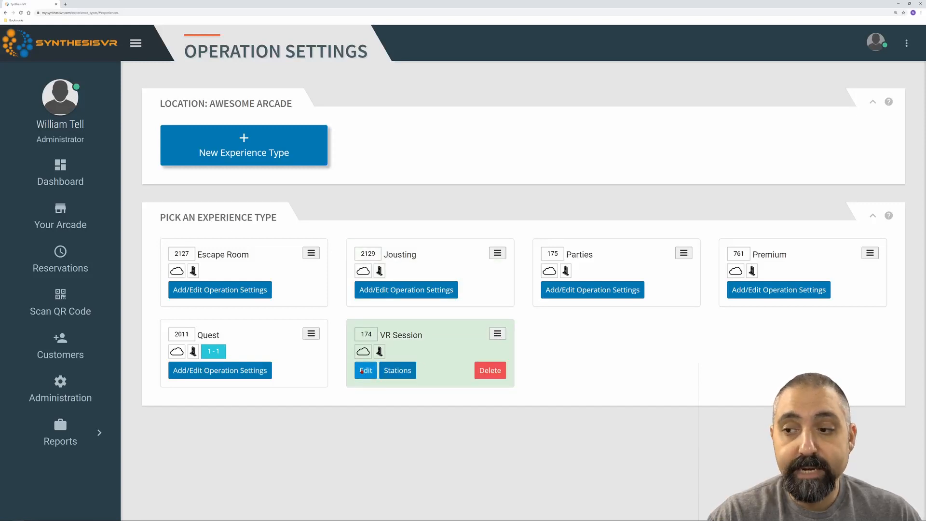
click(496, 336)
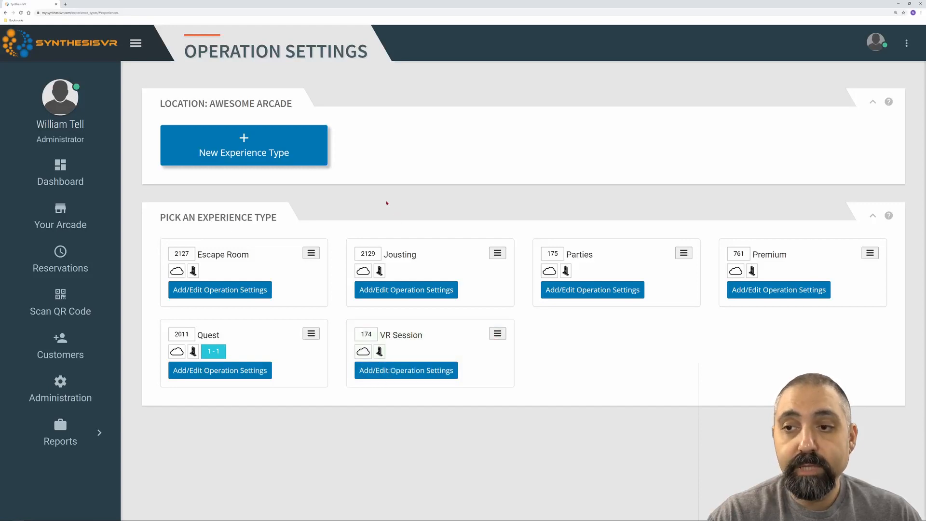
Start a new experience type and enable it for the Awesome Arcade location.
click(280, 156)
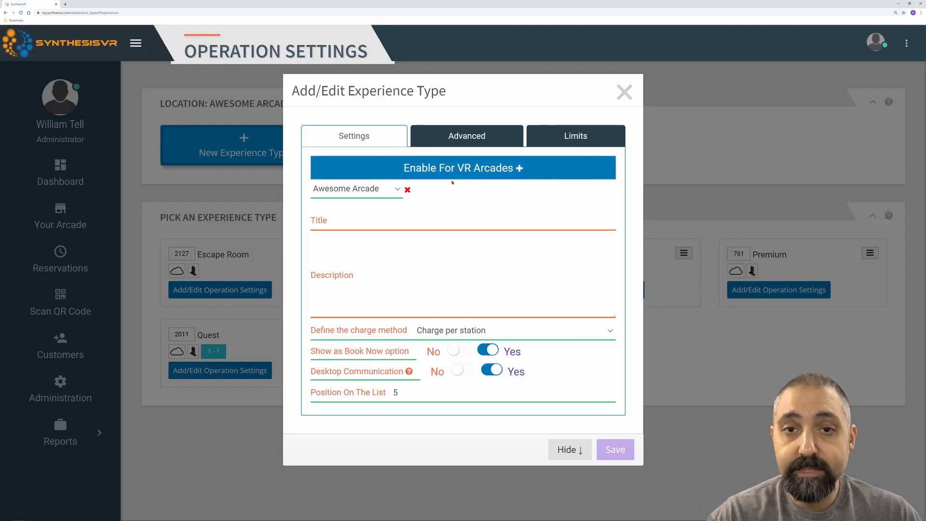
click(397, 190)
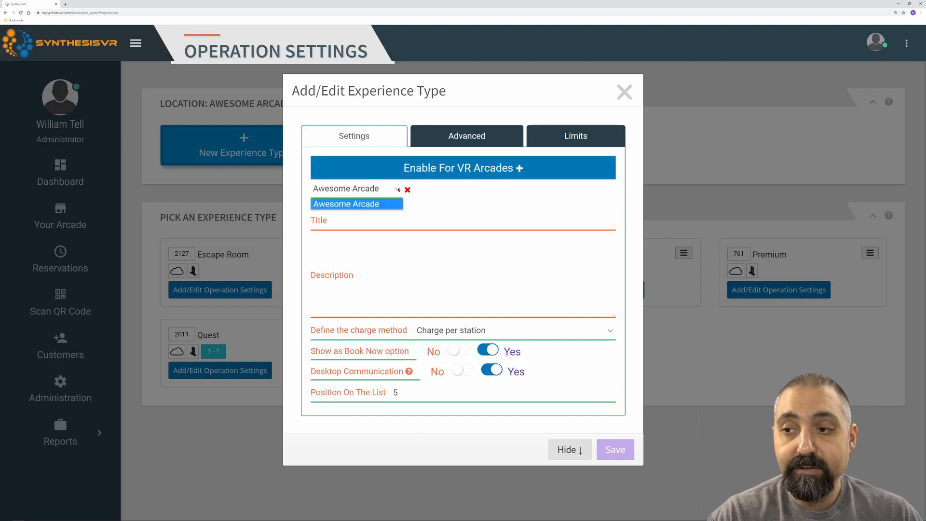
click(366, 203)
Add two extra arcade entries to the experience type and remove both again.
click(459, 169)
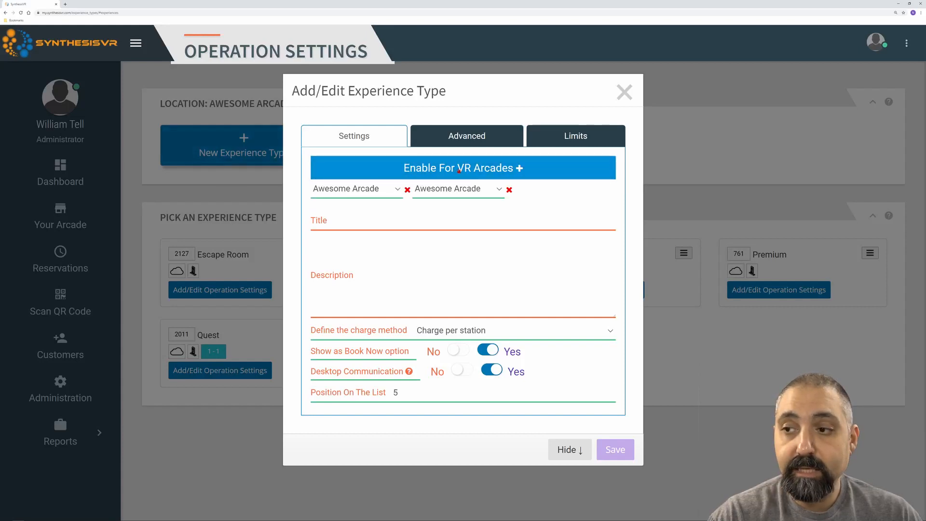
click(459, 169)
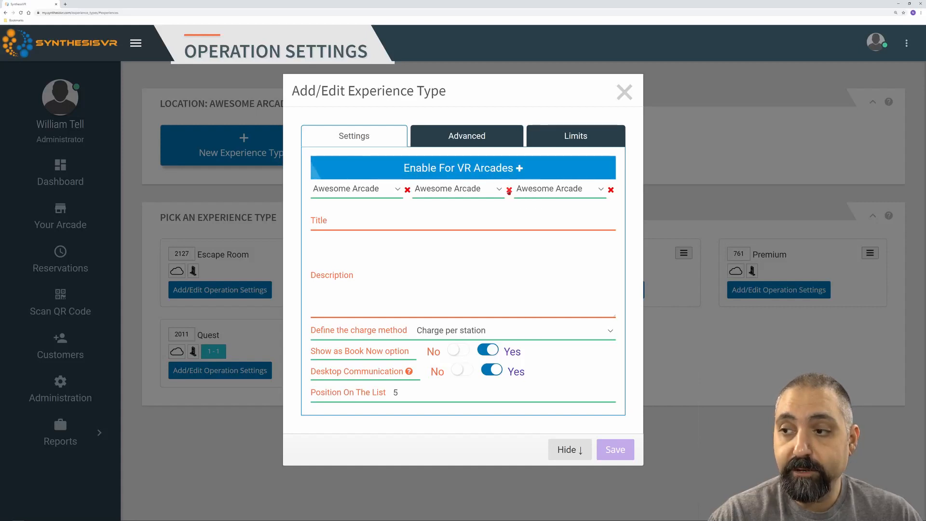
click(509, 190)
click(509, 190)
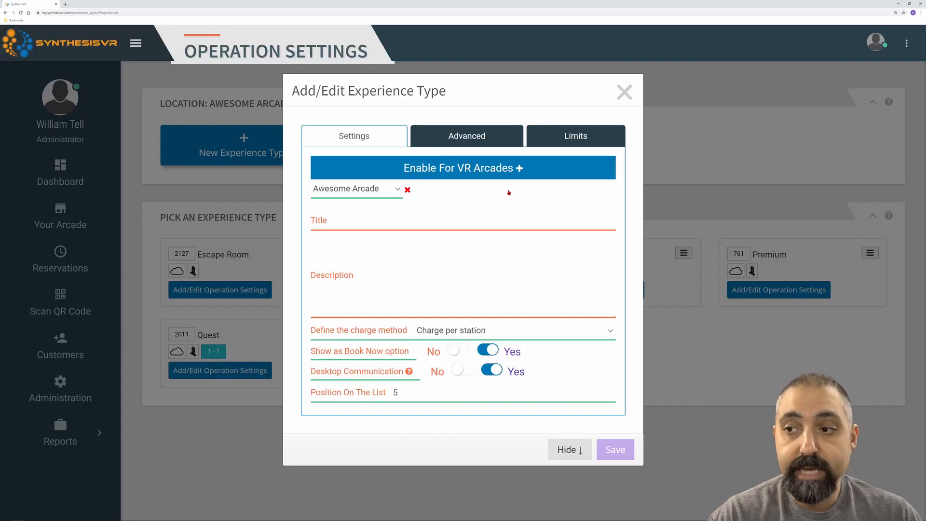
Title the experience type "Escape Rooms" and enter "Escape!!" as its description.
click(396, 222)
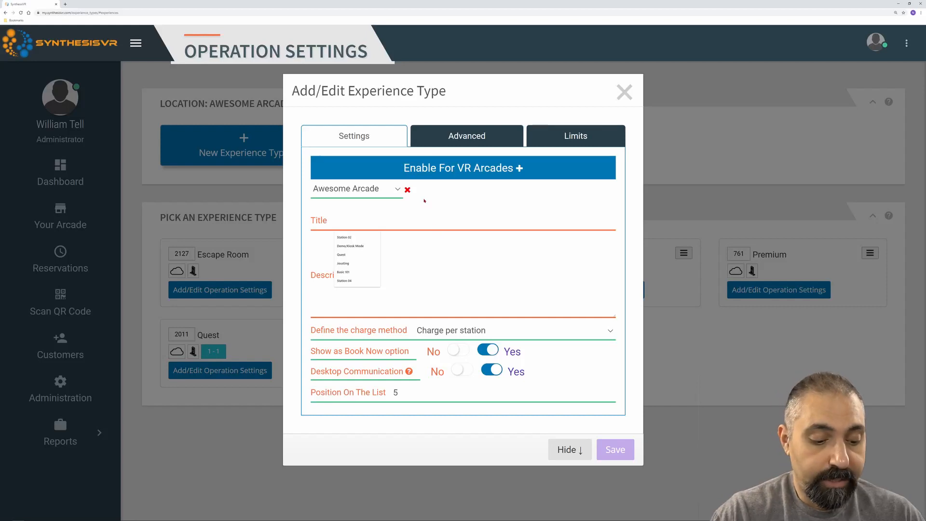
text(Escape R)
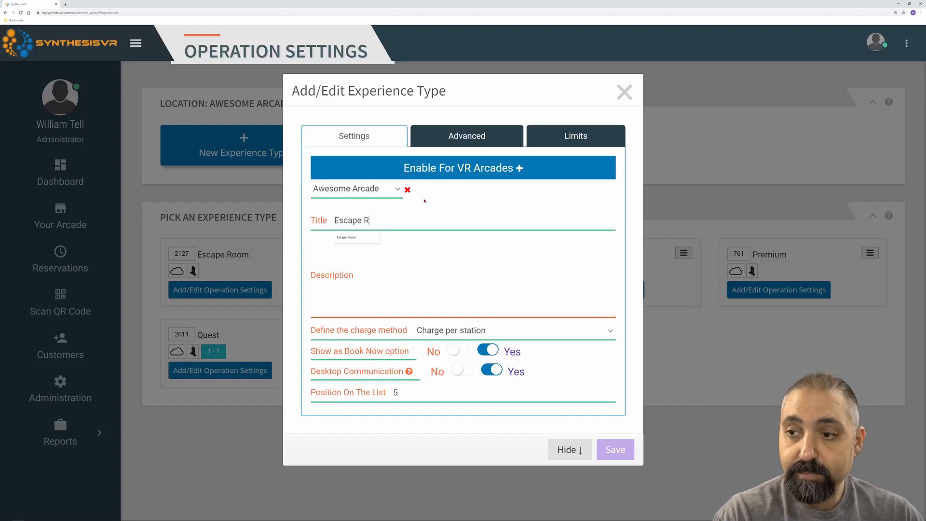
text(ooms)
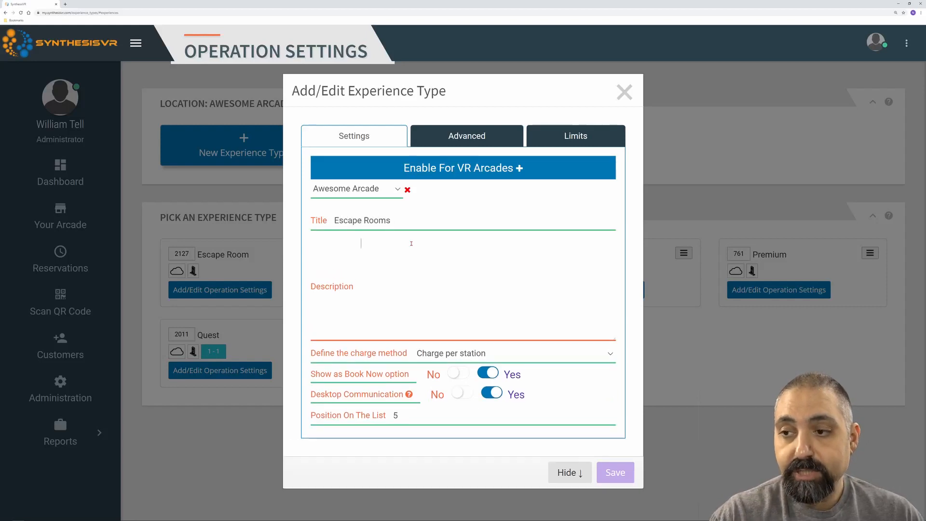
click(411, 244)
text(Es)
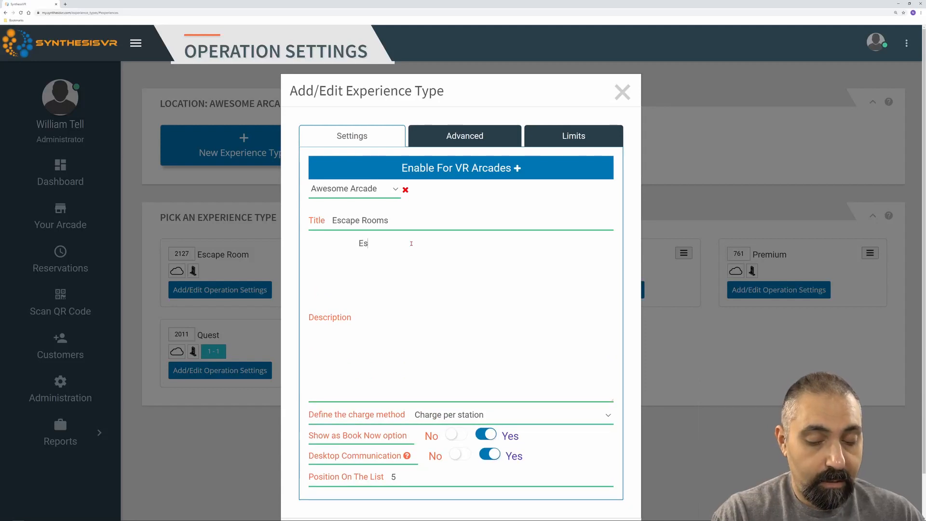
text(cape)
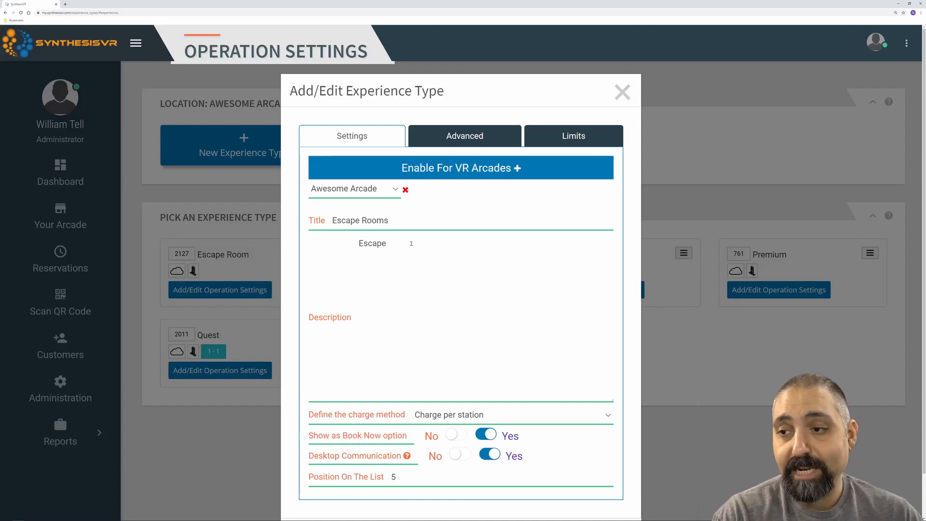
text(!!)
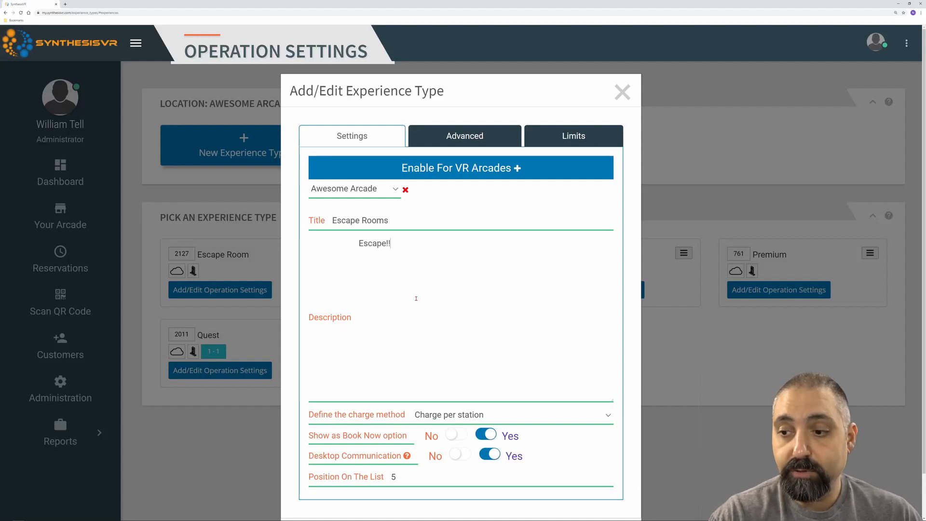
click(442, 220)
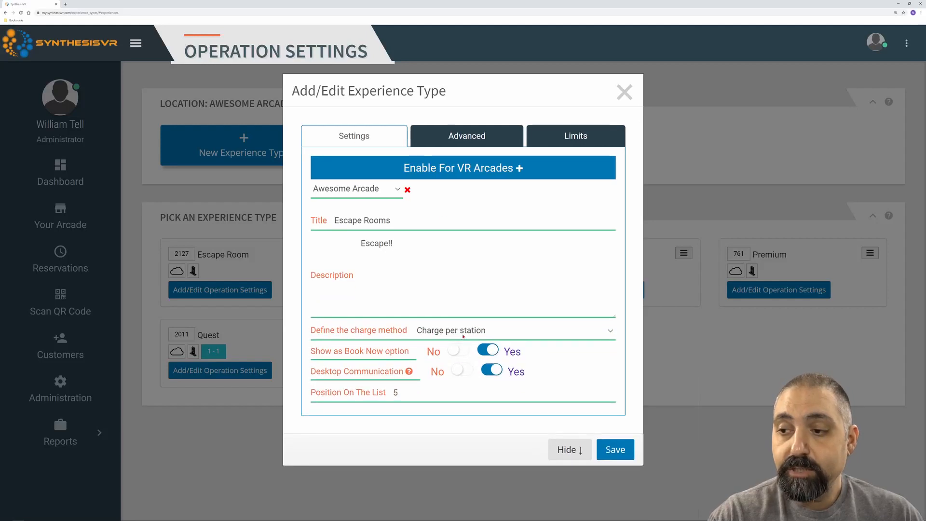
Try the Charge for experience method, and set the charge method back to Charge per station.
click(504, 333)
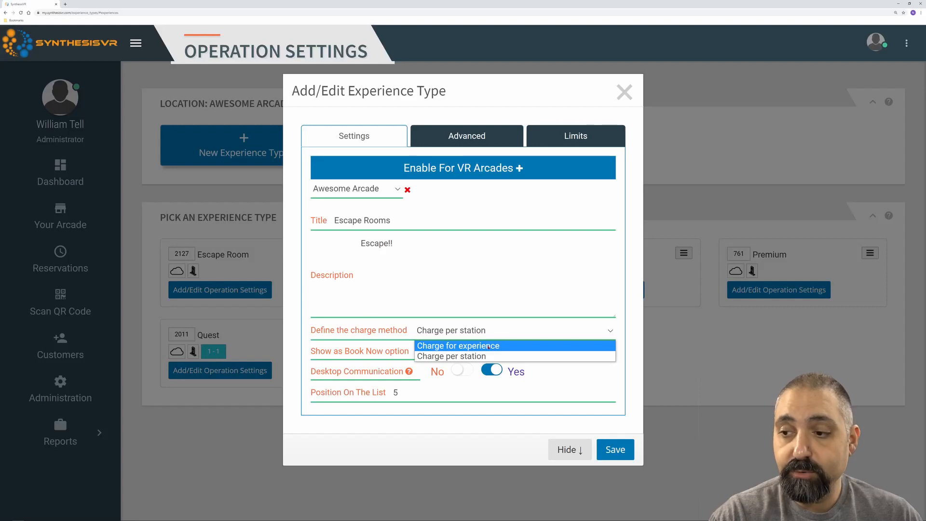
click(488, 347)
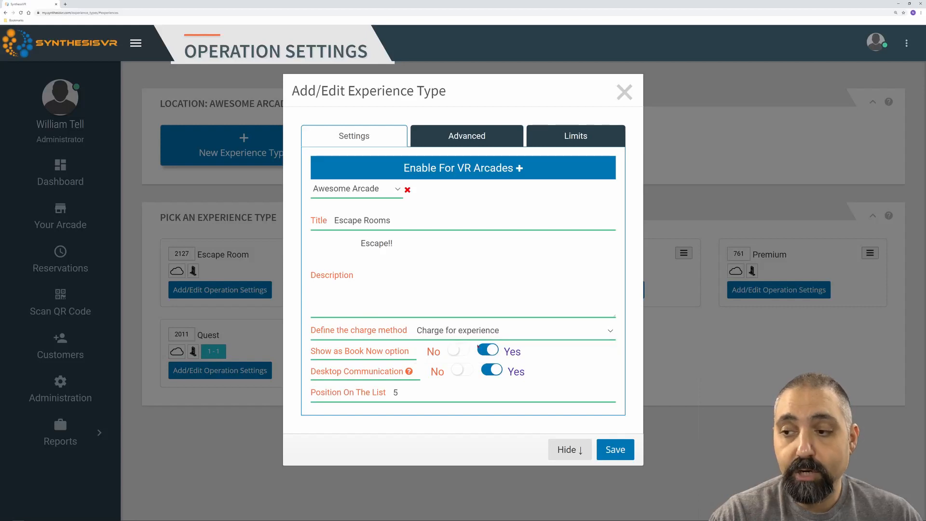
click(525, 335)
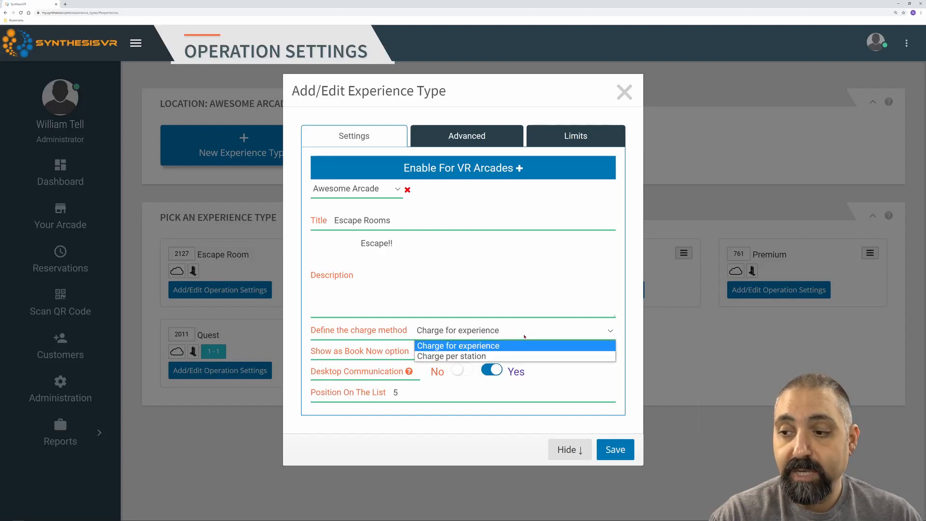
click(507, 356)
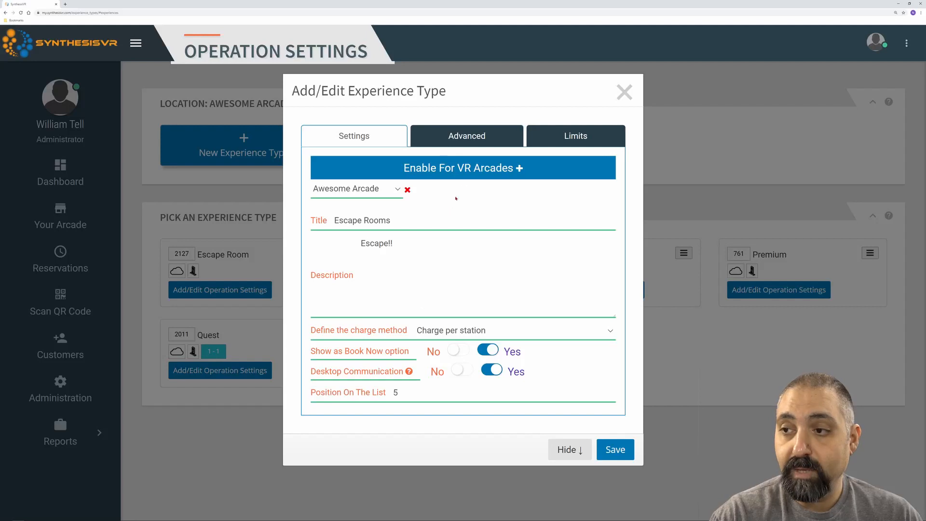
In the advanced settings, set Video Recording On File to "Disabled, but can be turned On by the operator".
click(482, 137)
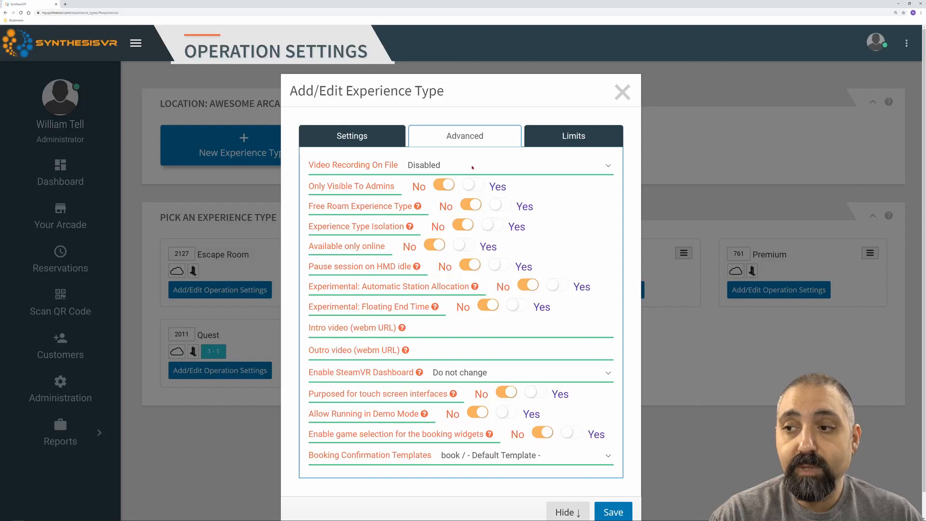
scroll(473, 168, down, 1)
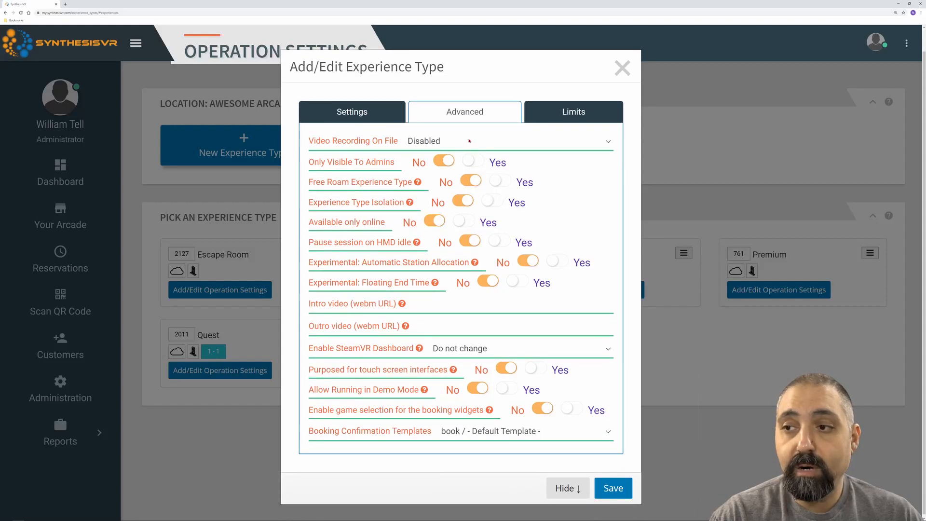
click(469, 141)
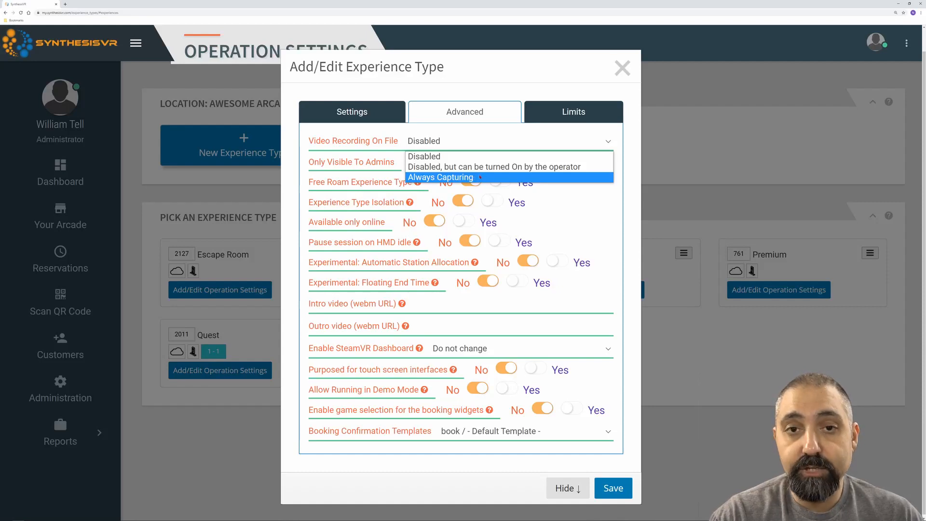
click(440, 156)
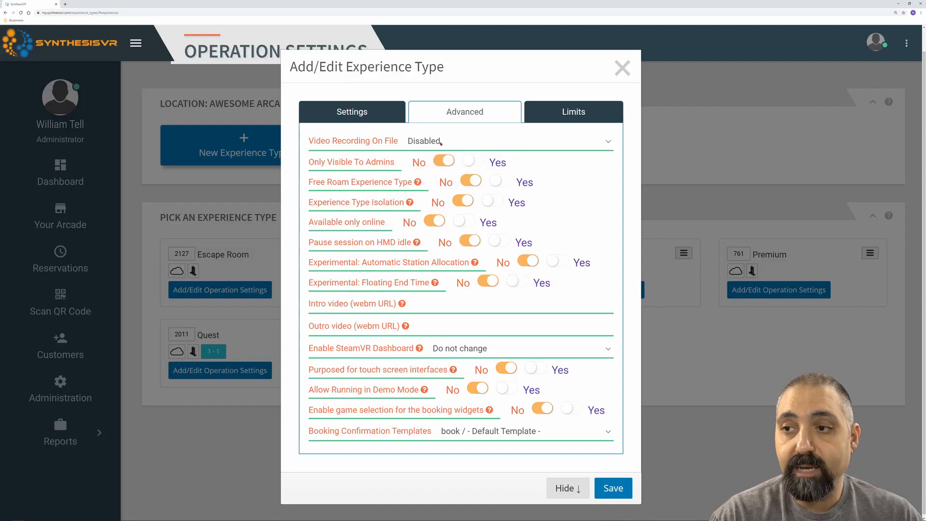
click(462, 143)
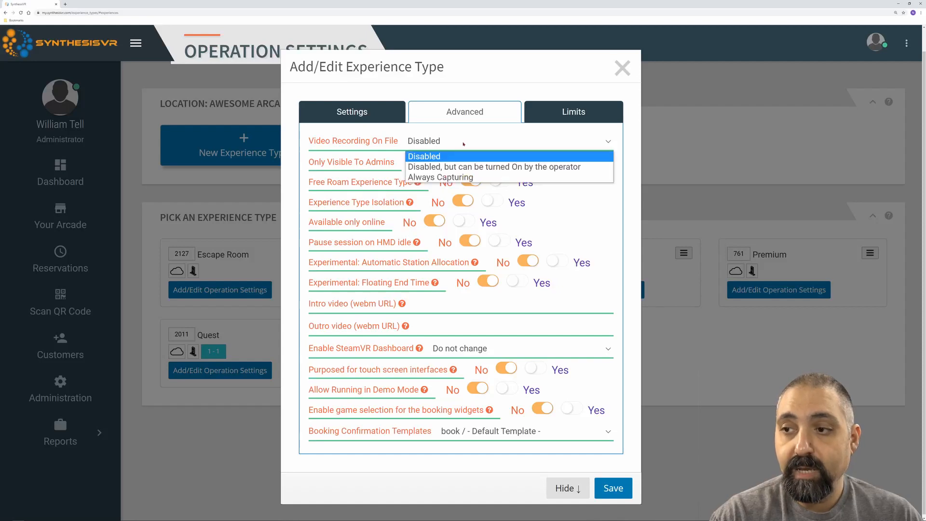
click(474, 167)
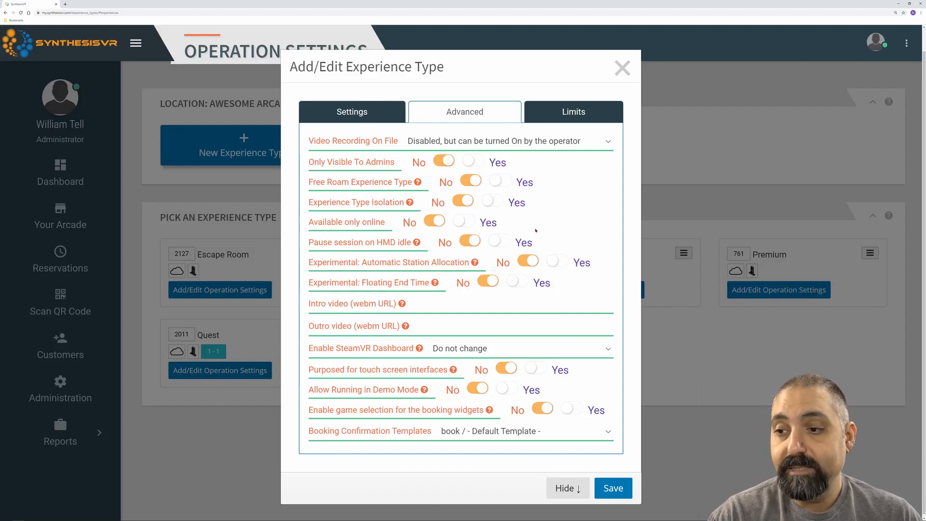
Try the Turn it OFF and Turn it ON options for the SteamVR dashboard, and set it back to Do not change.
scroll(535, 231, down, 1)
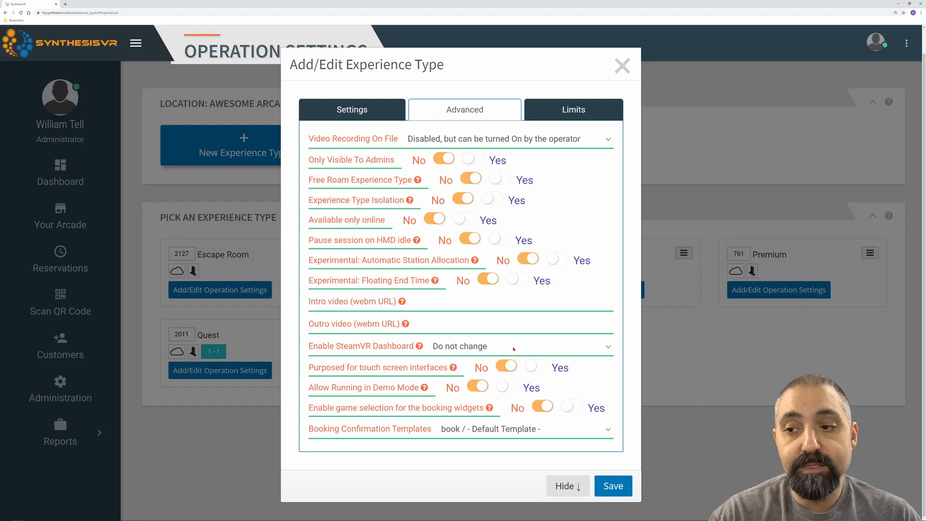
click(531, 347)
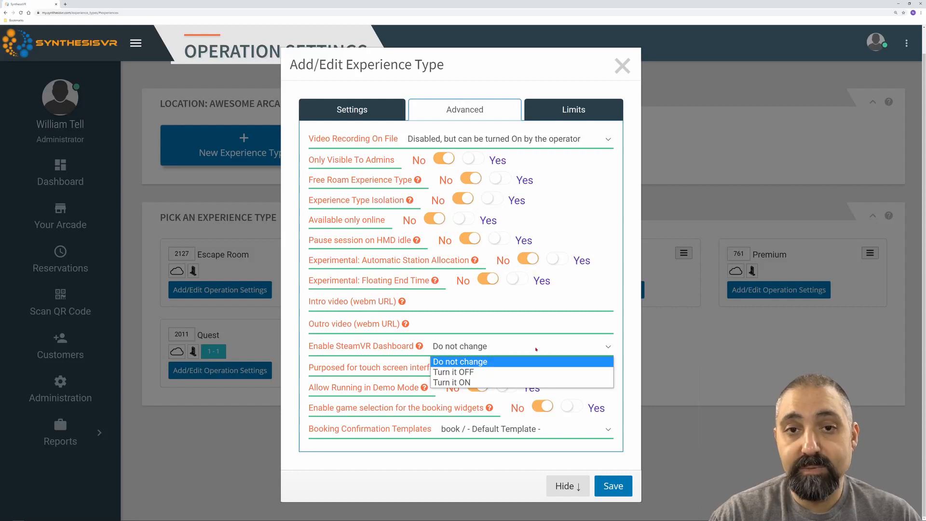
click(525, 373)
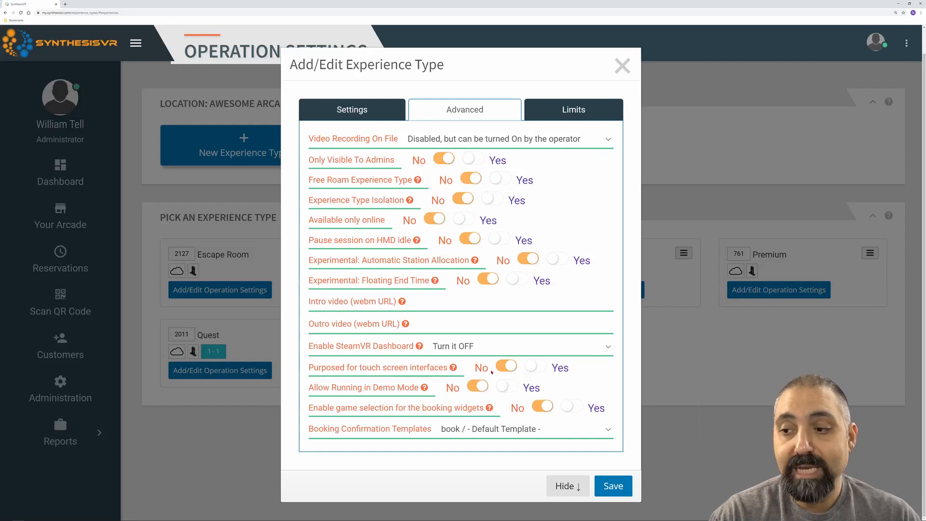
click(516, 351)
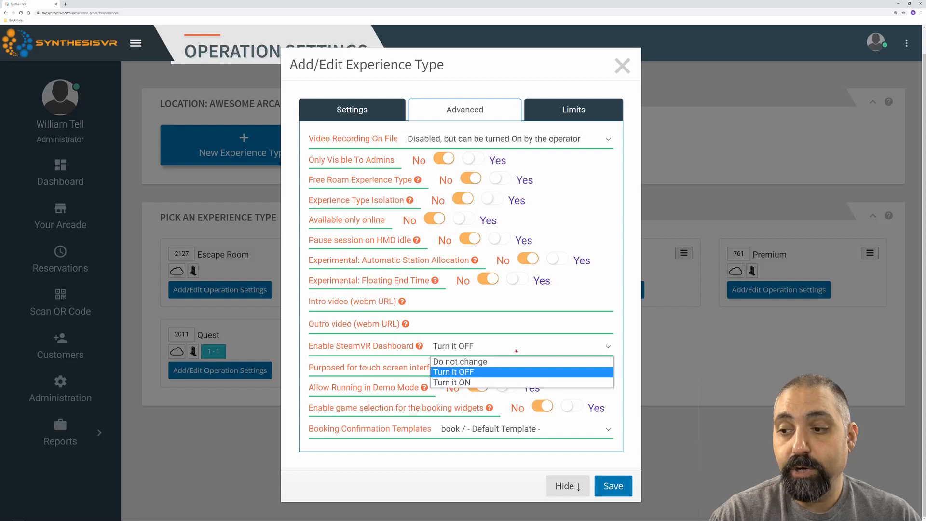
click(502, 383)
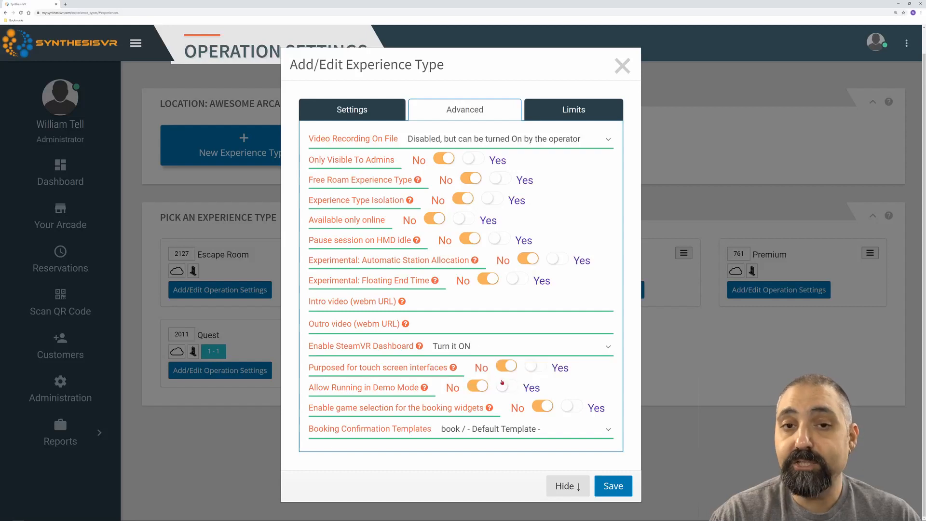
click(506, 352)
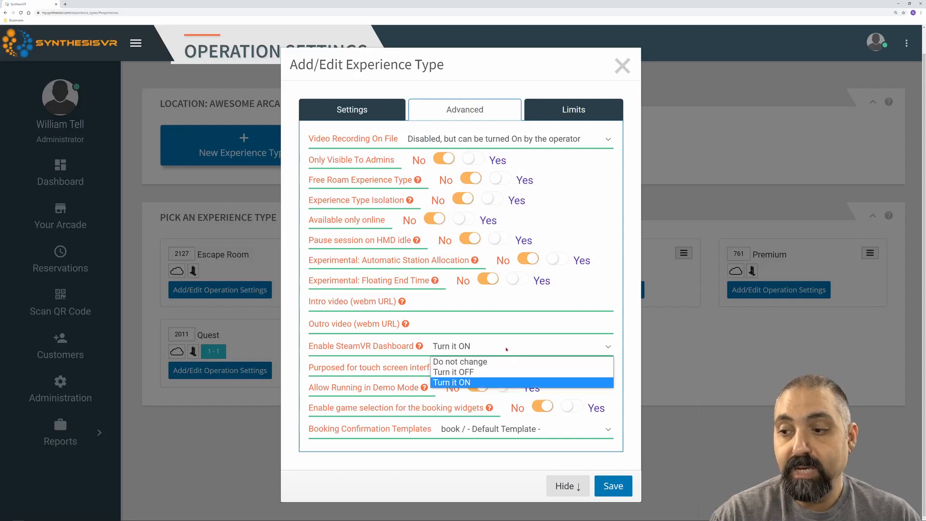
click(500, 360)
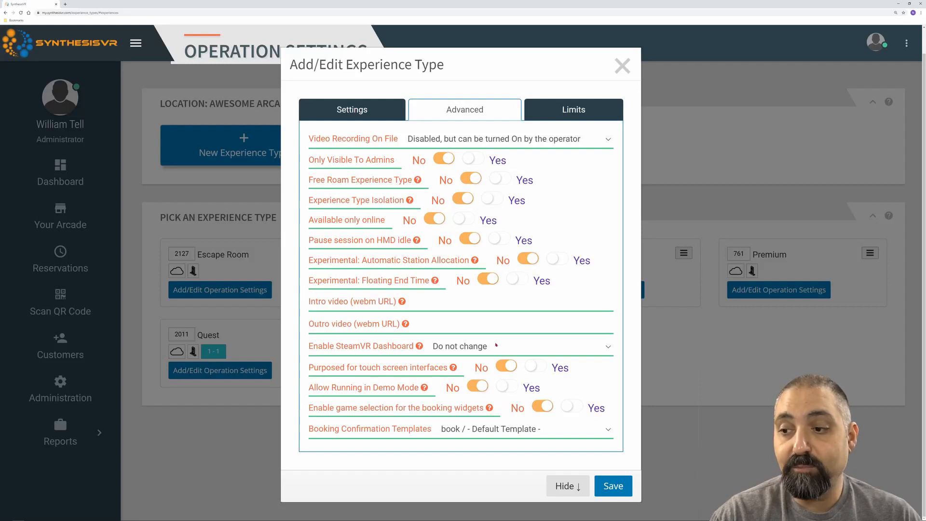
click(496, 346)
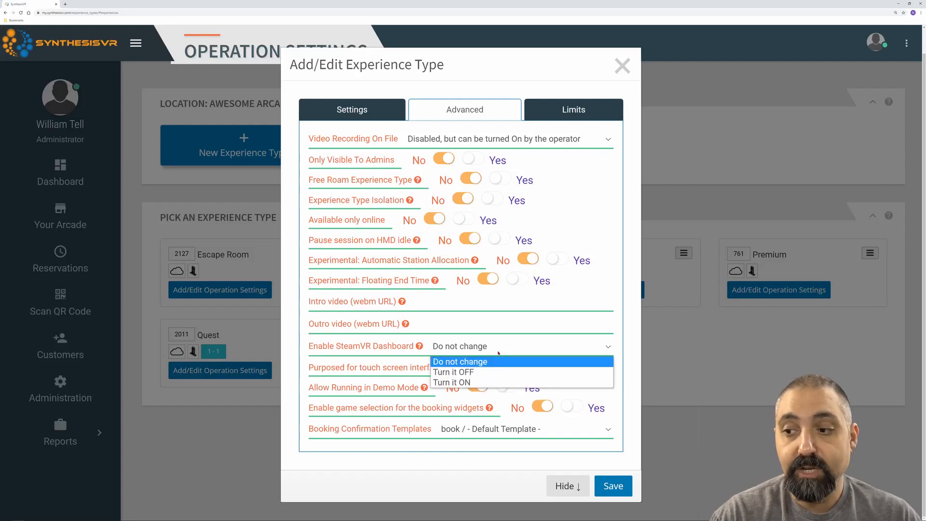
click(499, 361)
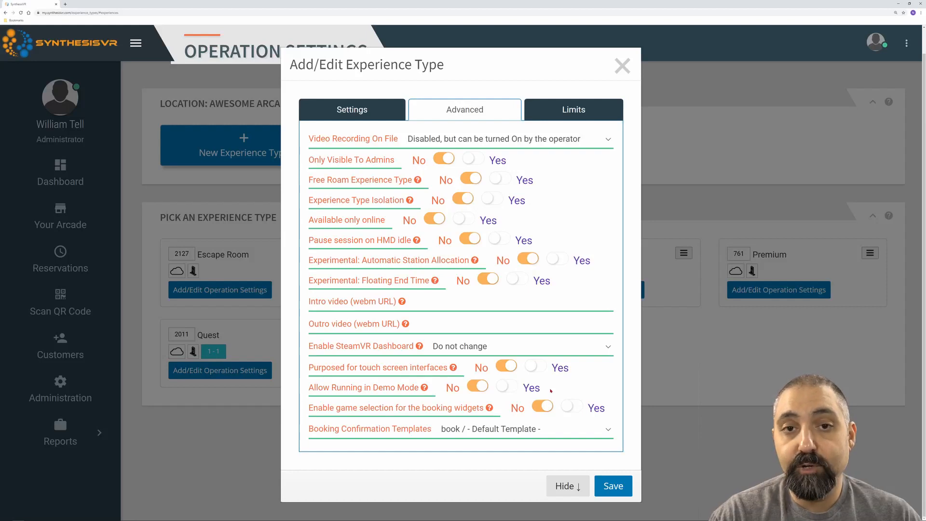
Switch Allow Running in Demo Mode to Yes and back to No.
click(514, 388)
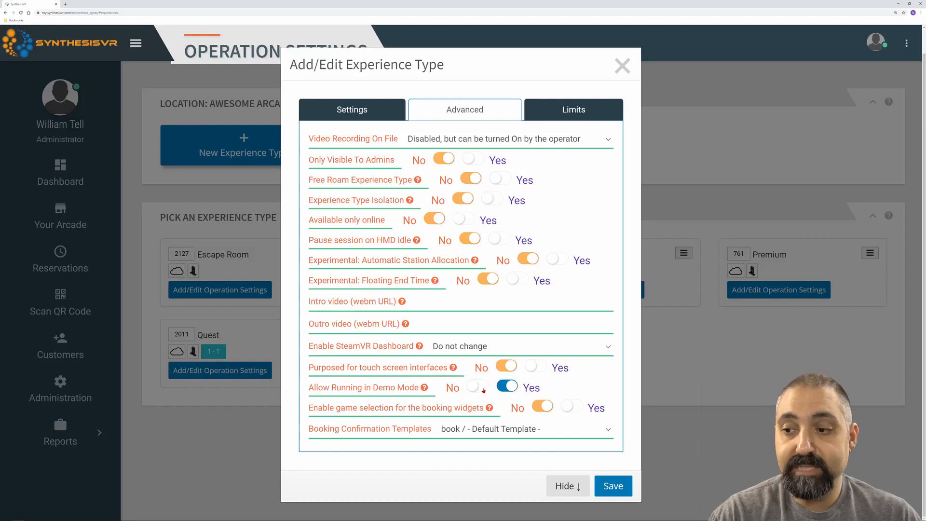
click(482, 389)
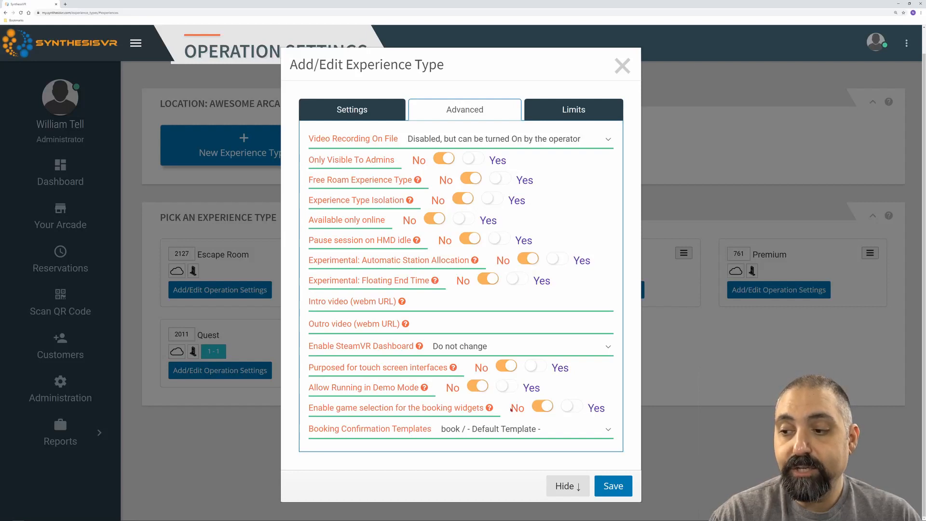
Switch game selection for the booking widgets to Yes and back to No, and keep the Default Template for booking confirmations.
click(579, 408)
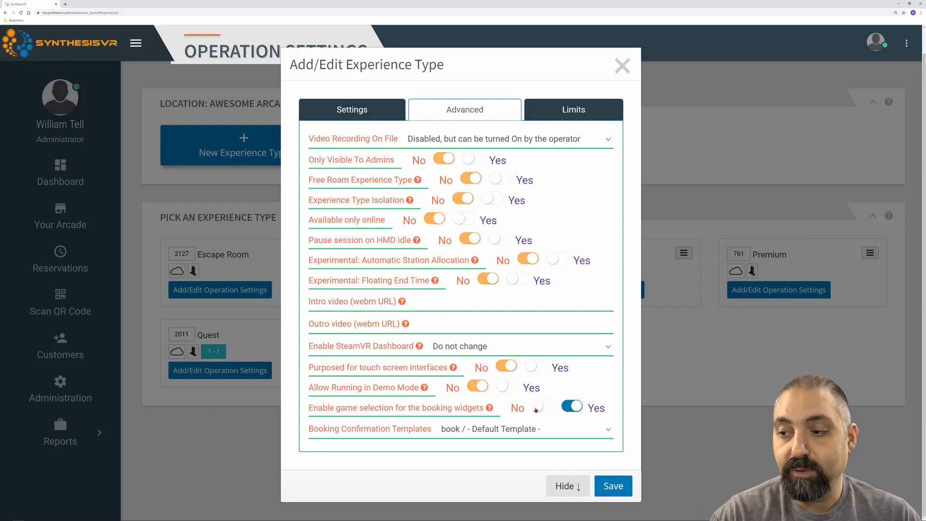
click(544, 408)
click(551, 409)
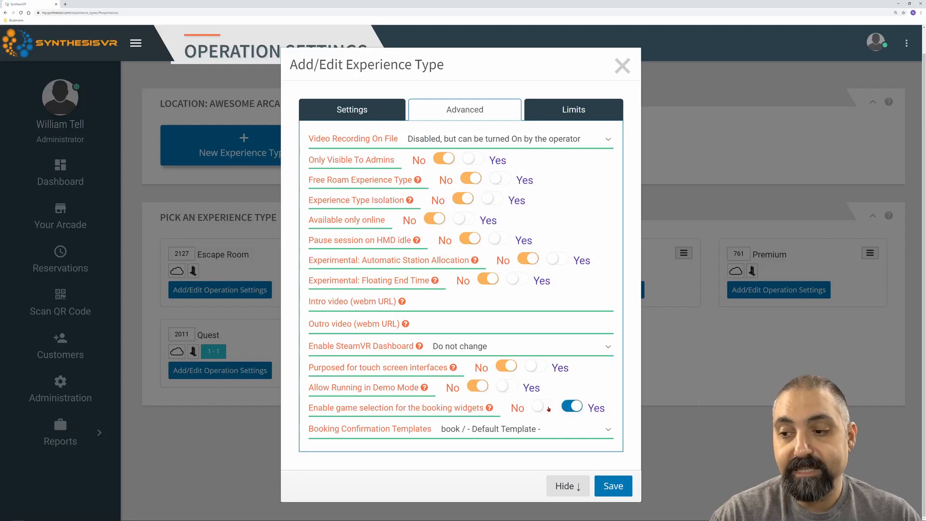
click(545, 408)
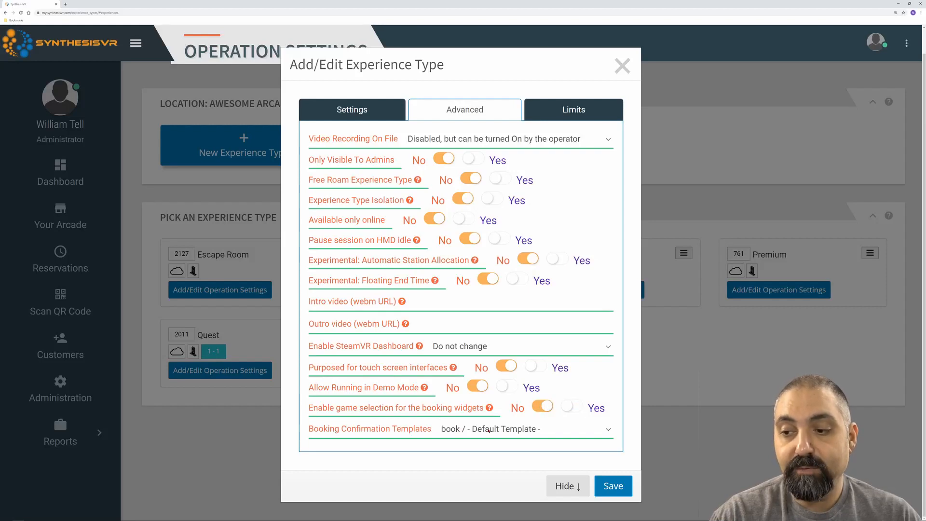
click(488, 431)
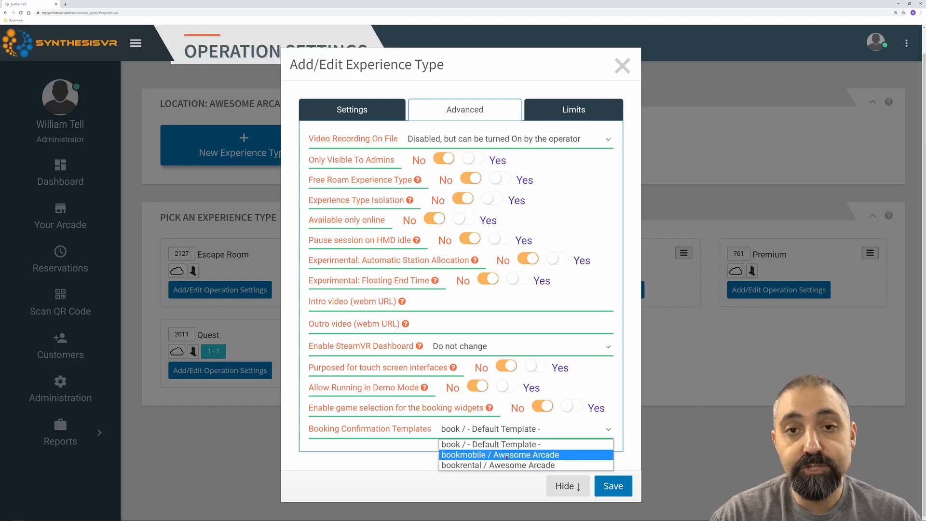
click(507, 444)
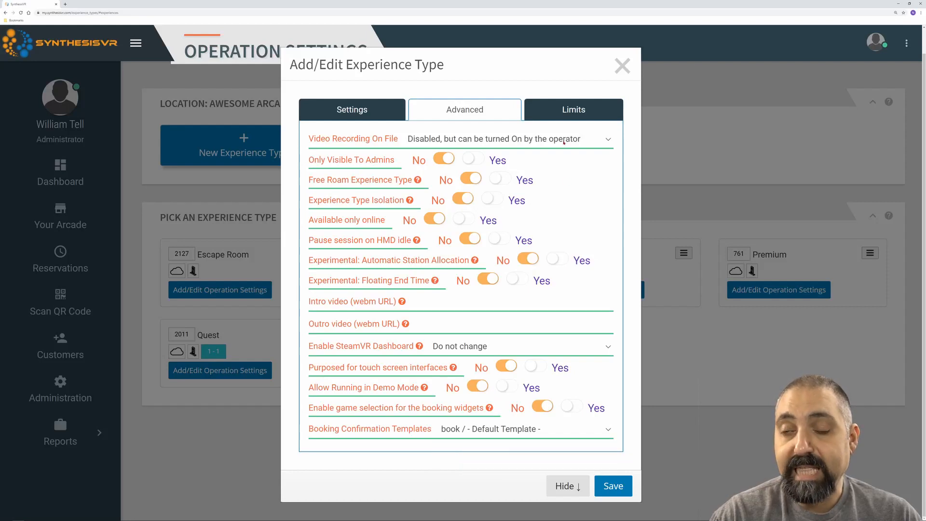
In the experience type's limits, try 6 as the maximum number of stations in a session, and set it to 4.
click(580, 110)
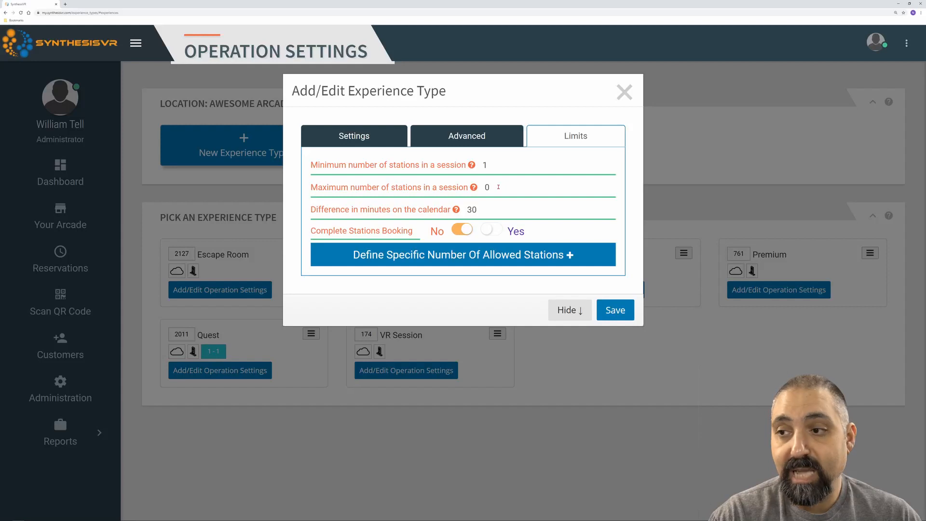
drag(499, 187, 473, 189)
text(6)
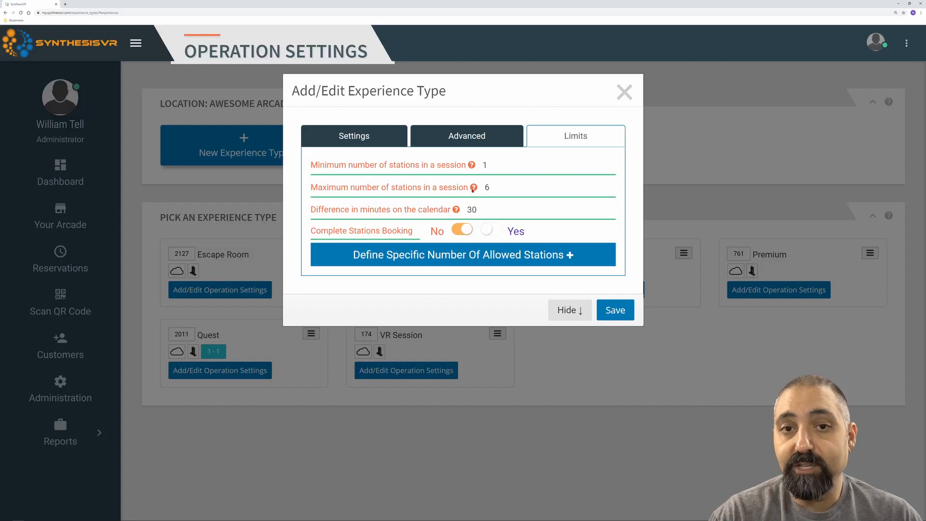
key(BackSpace)
text(4)
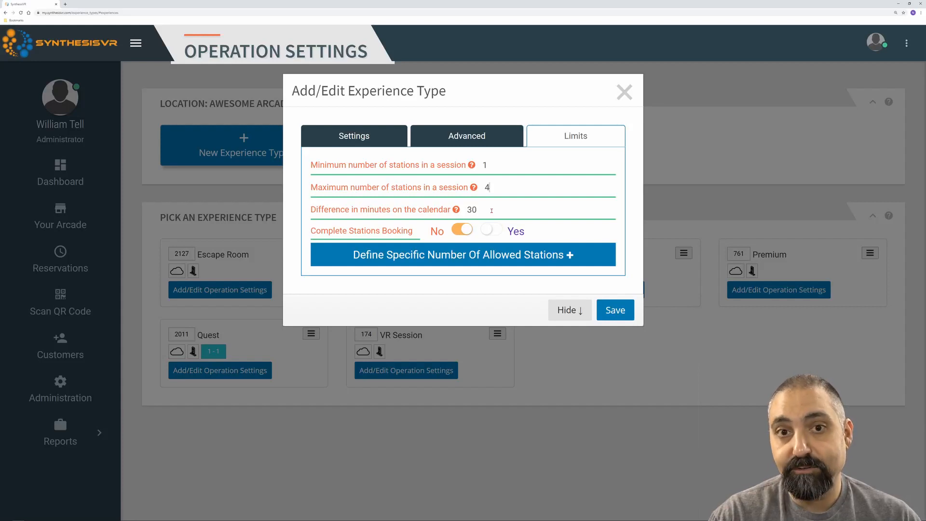
Try 15 and 60 as the difference in minutes on the calendar, and set it back to 30.
drag(491, 211, 464, 212)
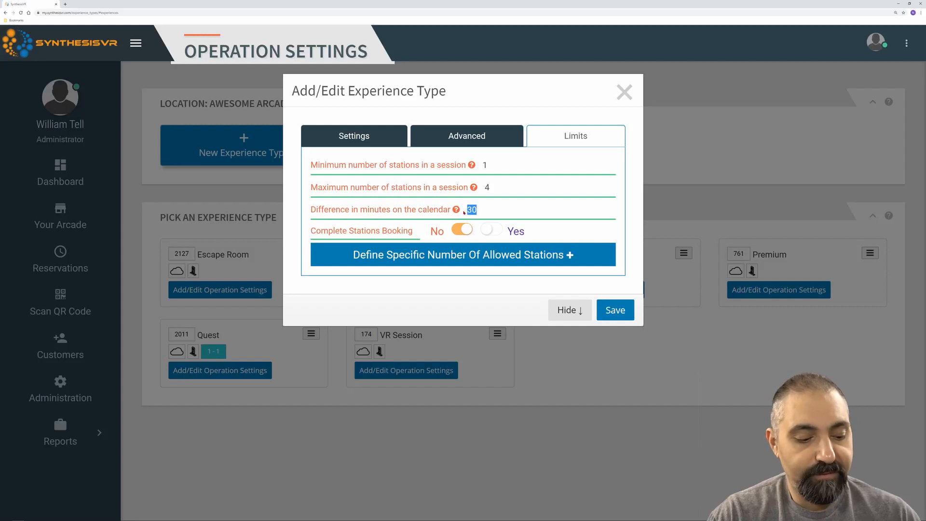
text(15)
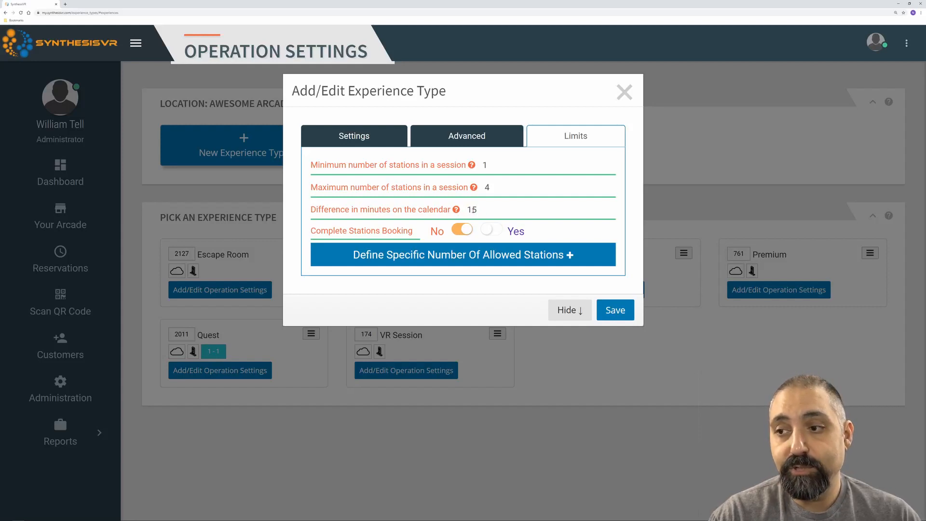
mouse_move(456, 210)
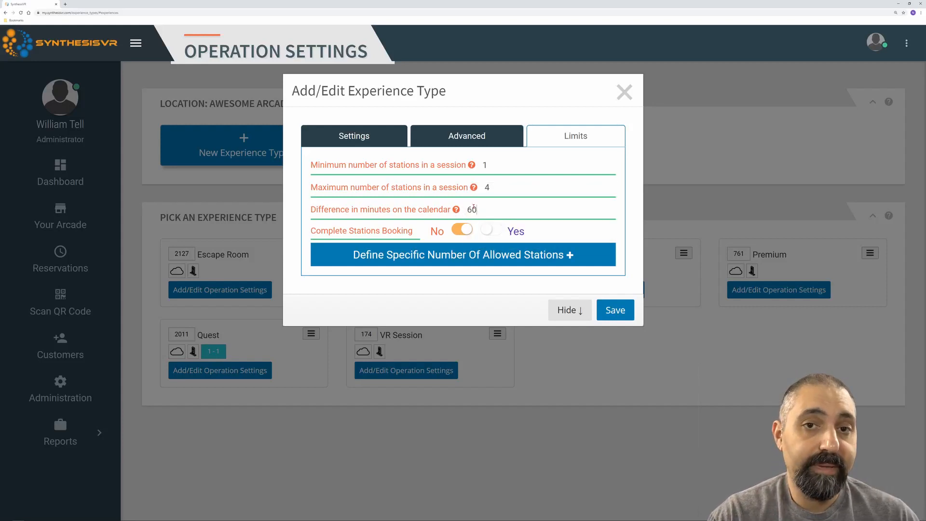
click(474, 208)
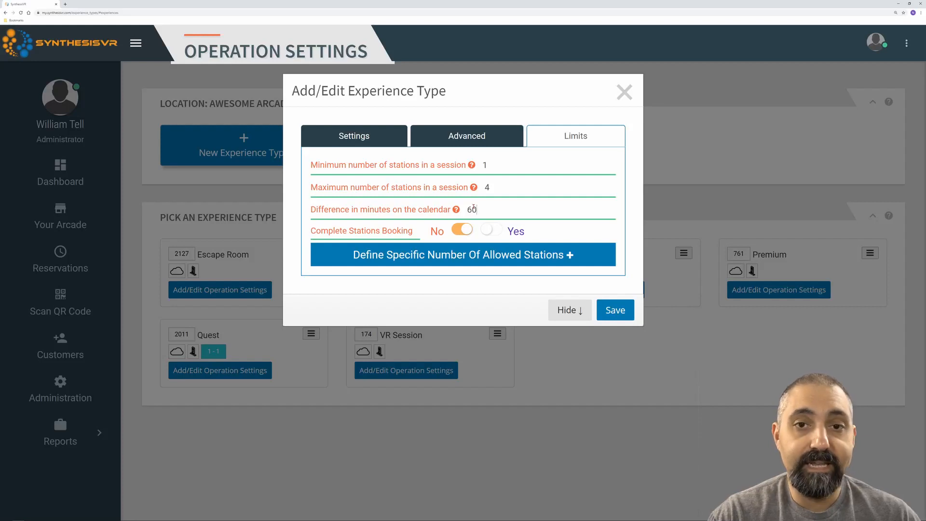
double_click(471, 209)
text(3)
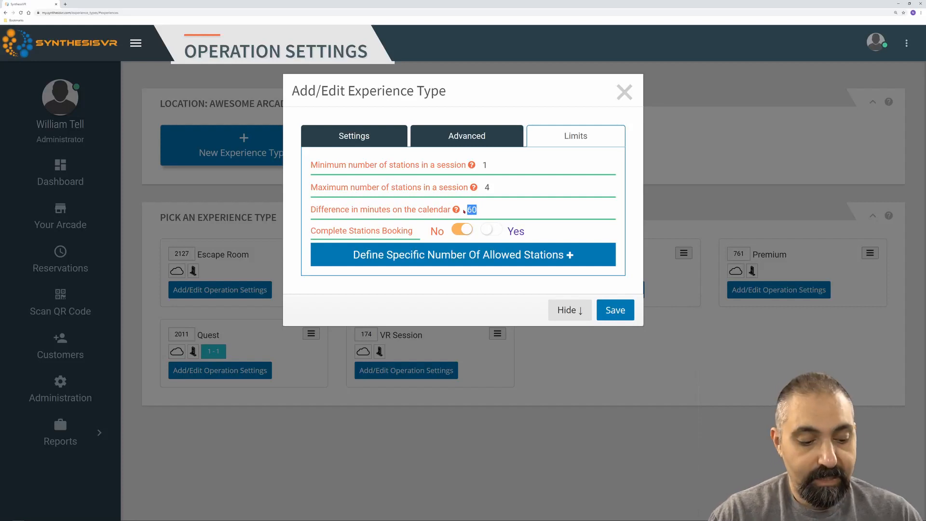
text(0)
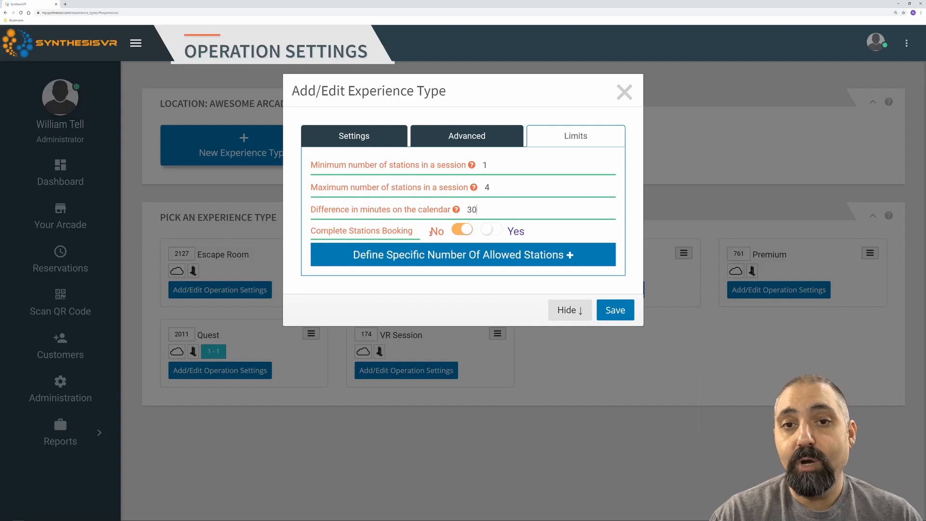
Switch Complete Stations Booking to Yes and back to No, and try a maximum of 0 stations before restoring 4.
click(499, 231)
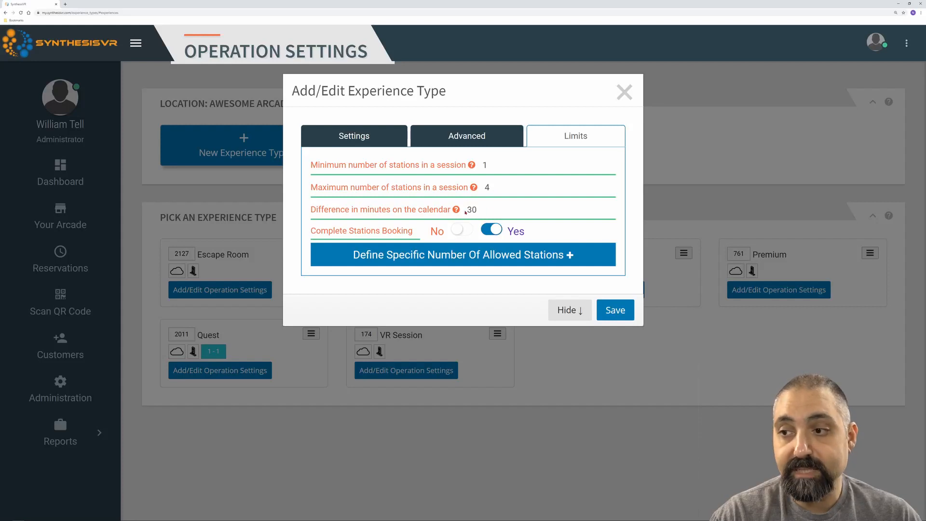
click(491, 229)
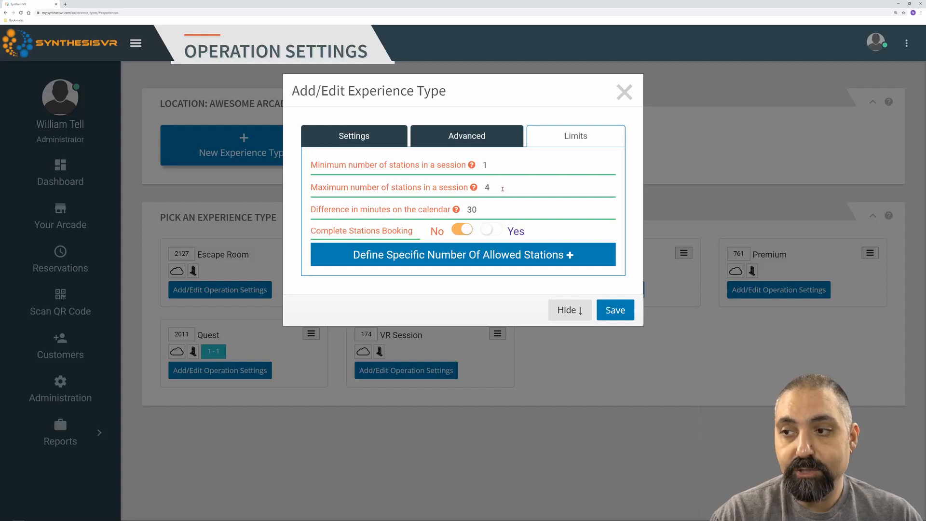
double_click(488, 187)
text(0)
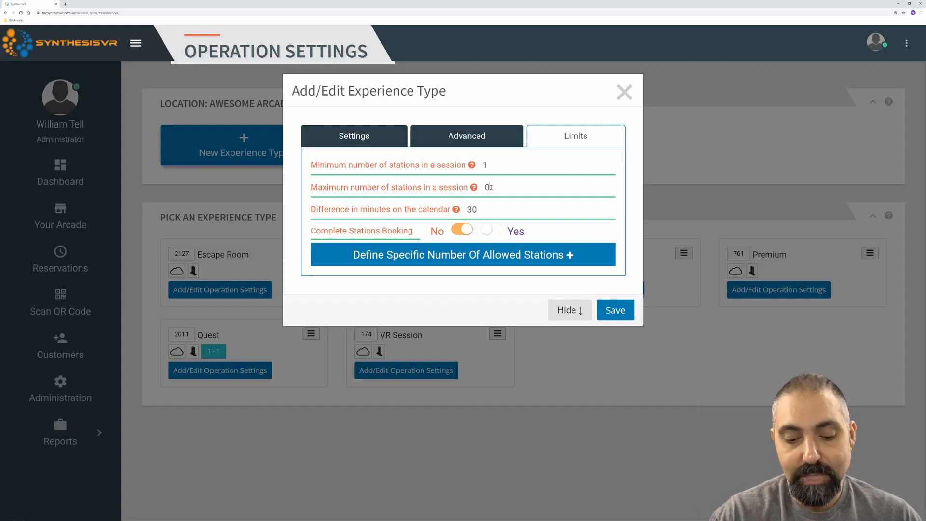
key(BackSpace)
text(4)
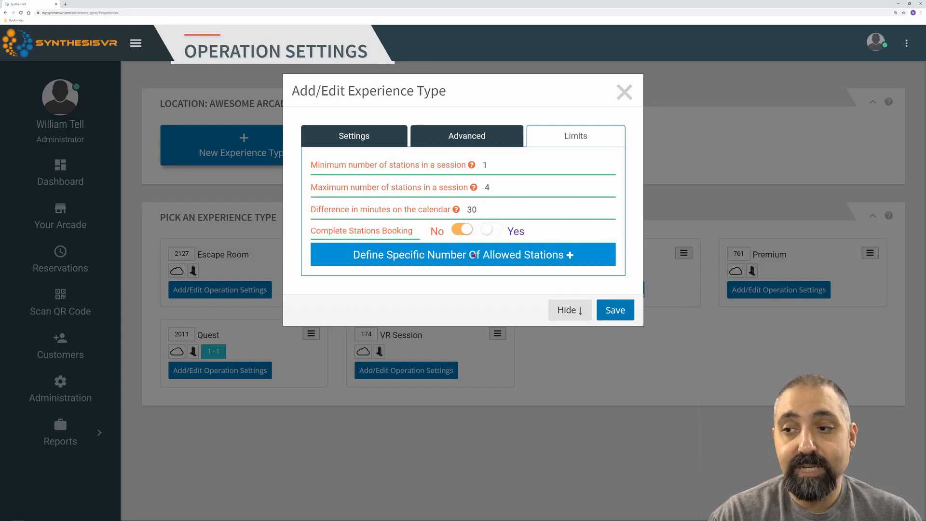
Define 2 and 4 as the specific numbers of allowed stations, and save the experience type.
click(503, 256)
click(503, 256)
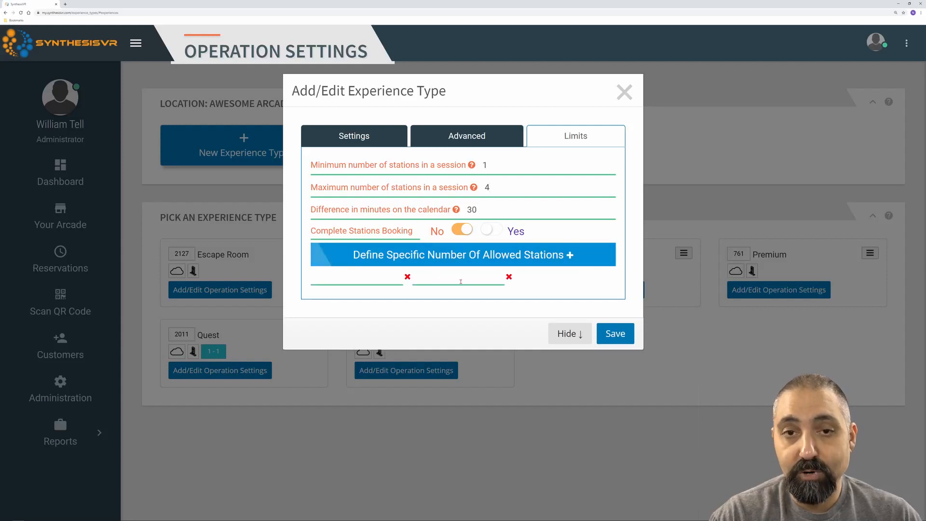
click(509, 278)
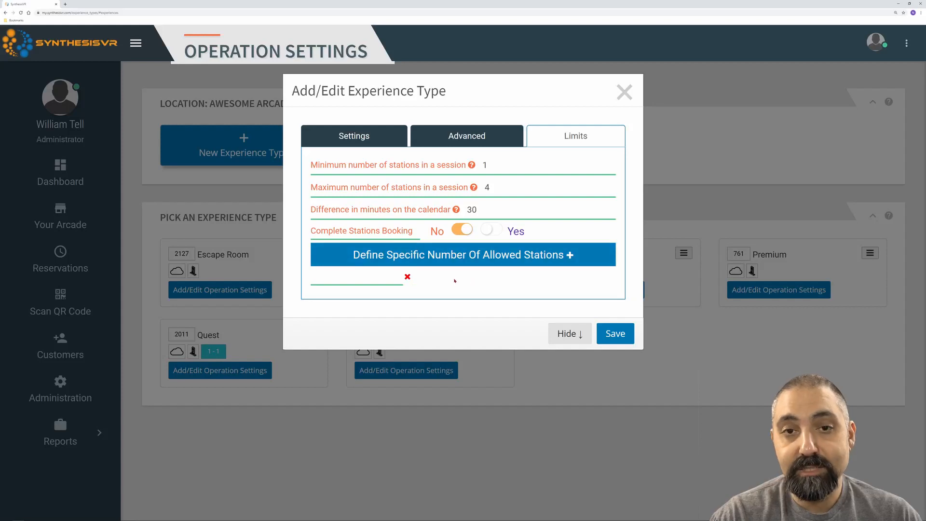
click(445, 256)
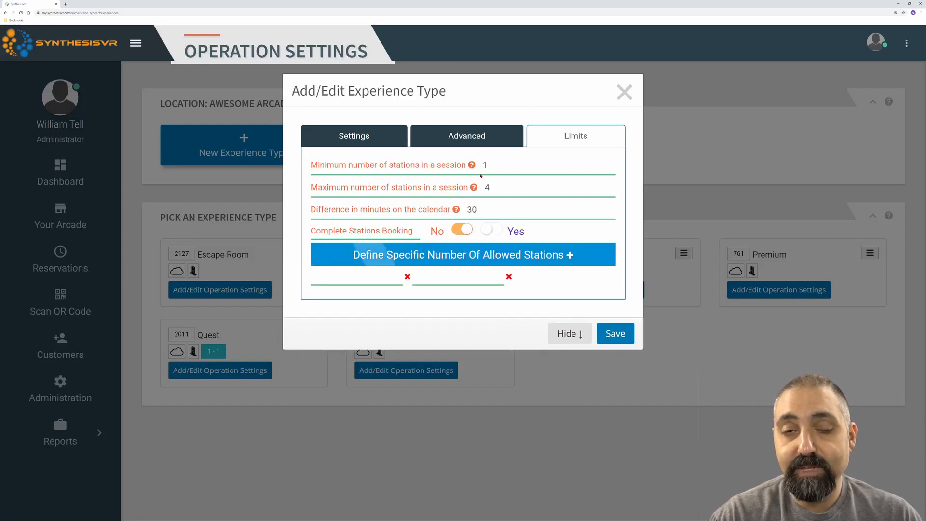
click(369, 276)
text(2)
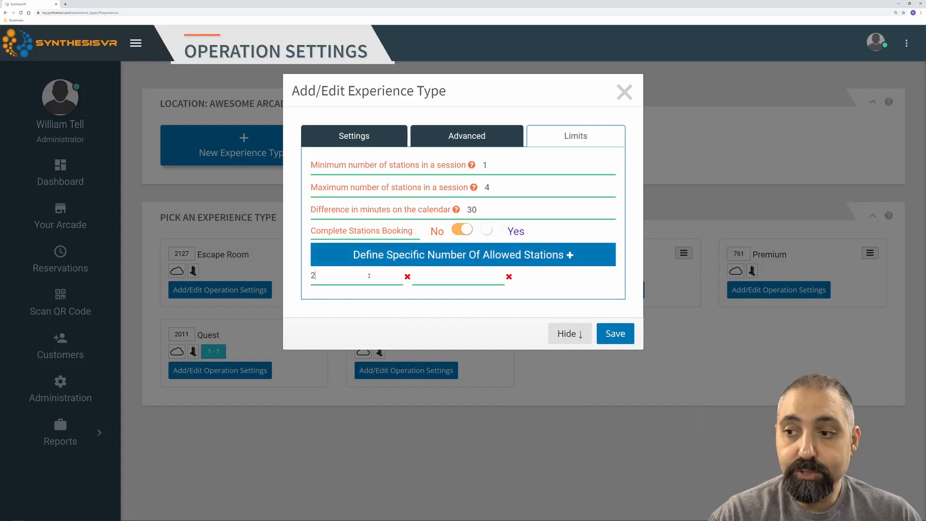
click(434, 278)
text(4)
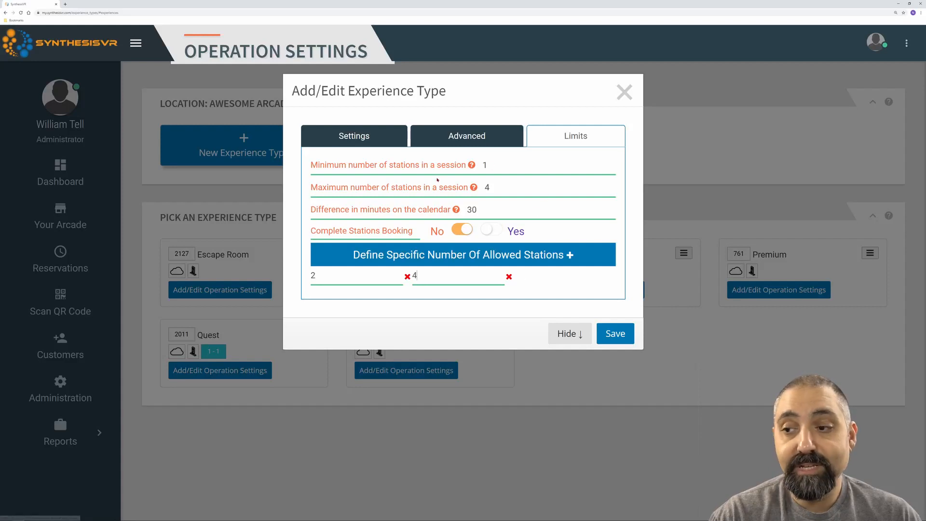
click(606, 328)
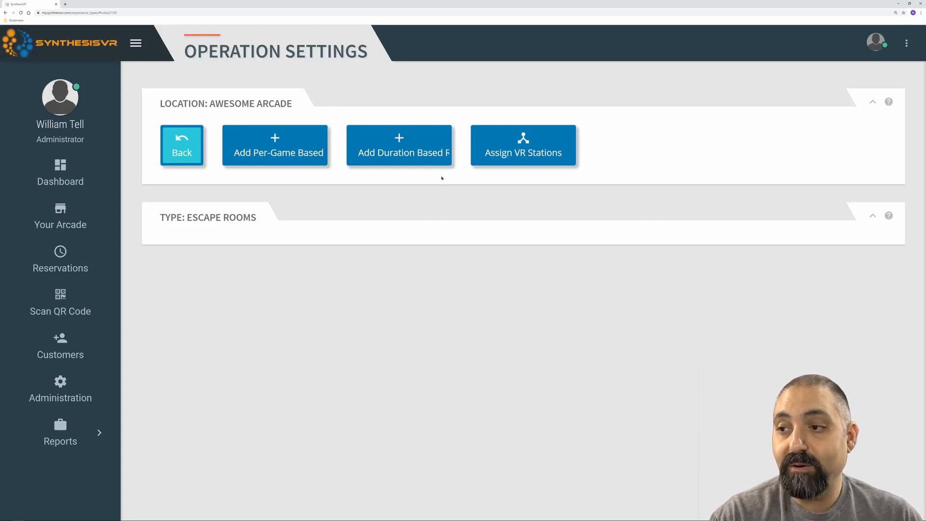
Assign the Escape Rooms type to Quest, Station 01, Station 02 and Station 03, and save the assignment.
click(523, 145)
click(439, 186)
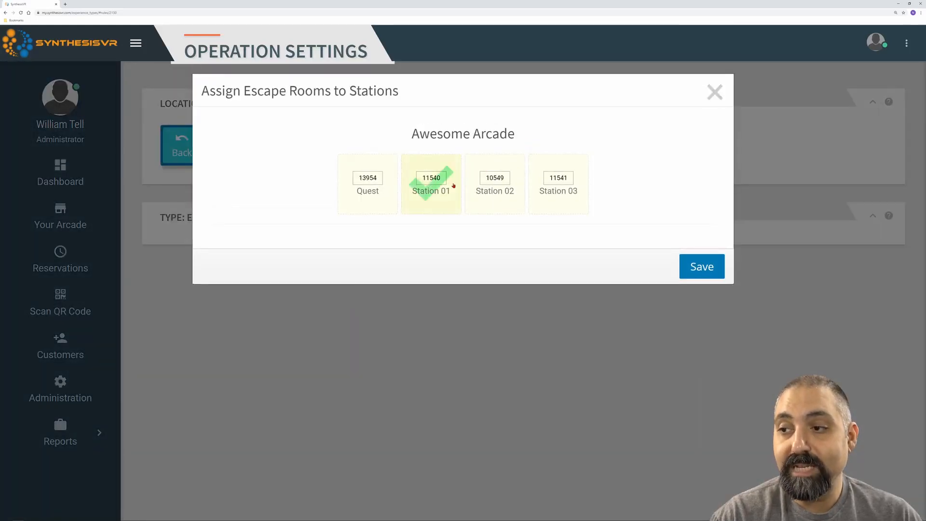
click(492, 186)
click(538, 184)
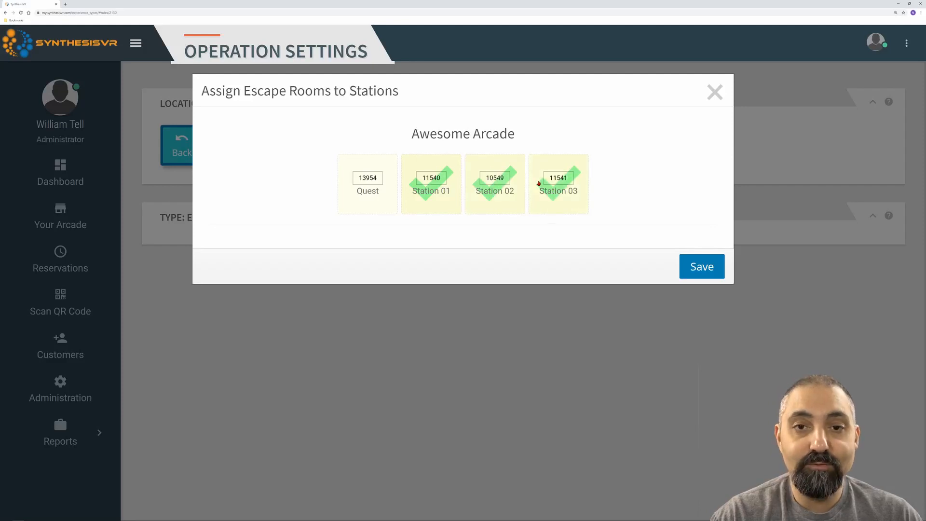
click(386, 186)
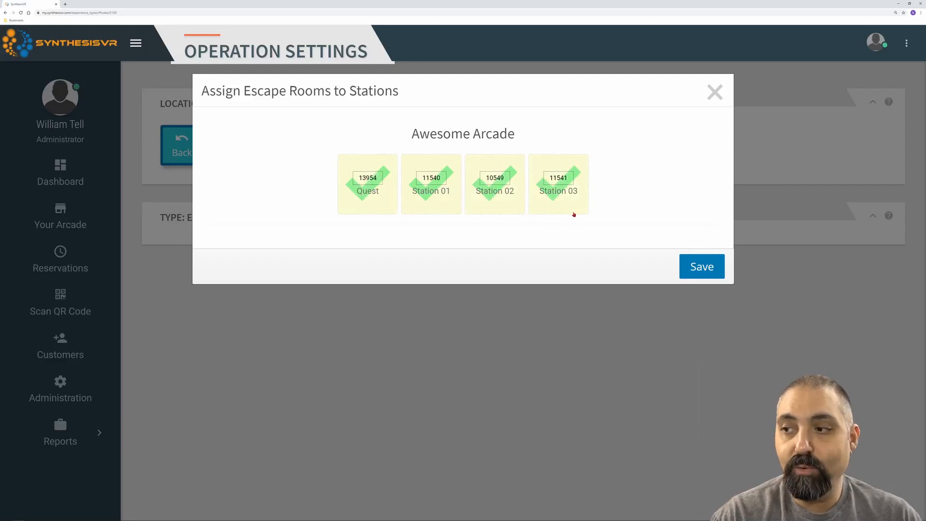
click(687, 267)
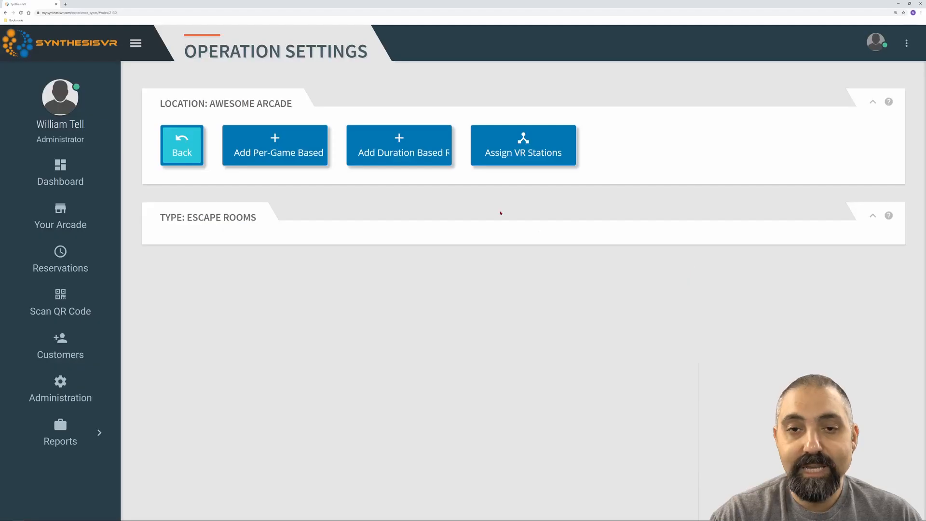